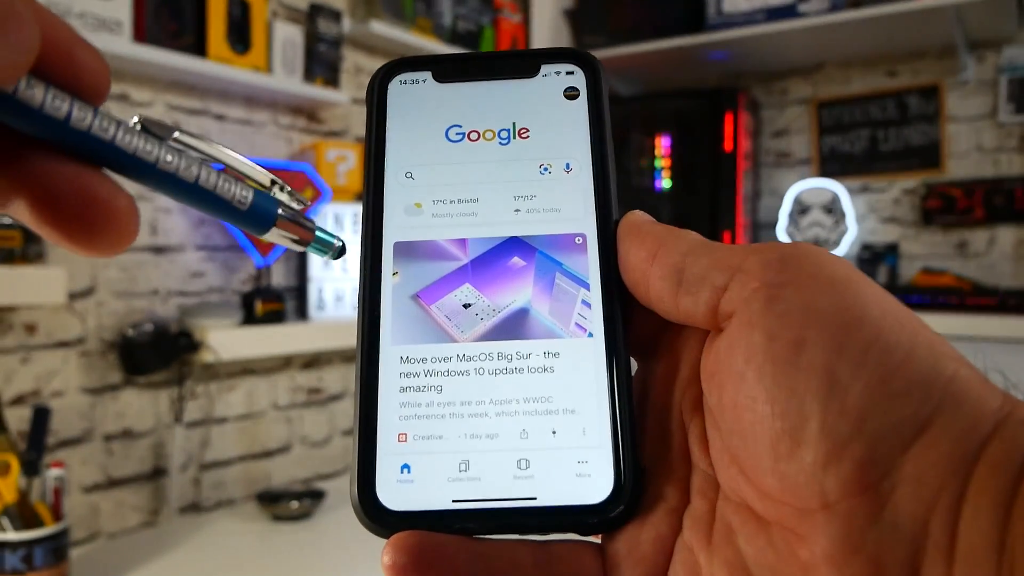
pyautogui.scroll(-5, 470, 315)
pyautogui.scroll(-5, 469, 320)
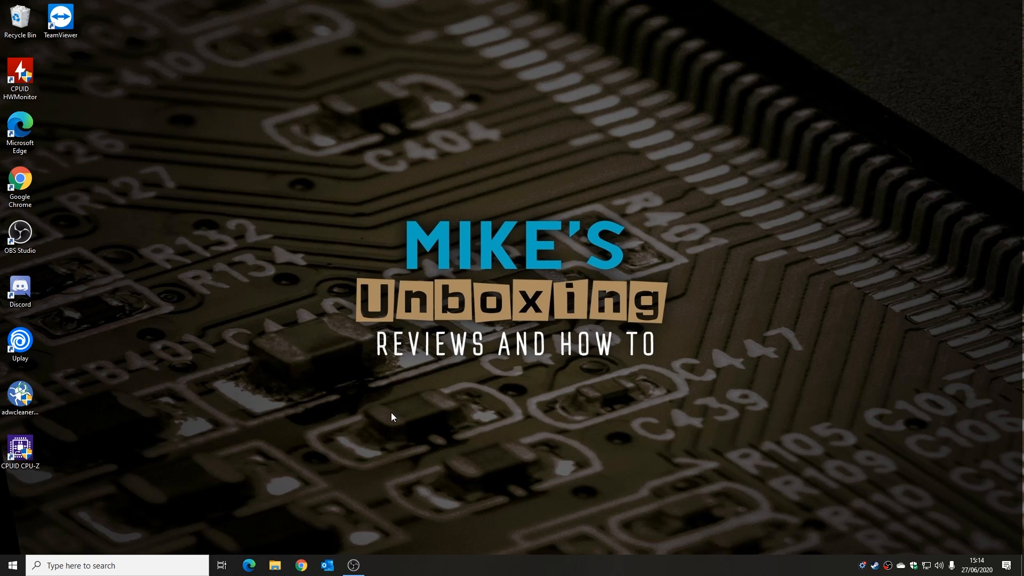
# - Find and open the Local Group Policy Editor, enlarging its window and widening the policy tree so the folder names are readable
pyautogui.click(65, 566)
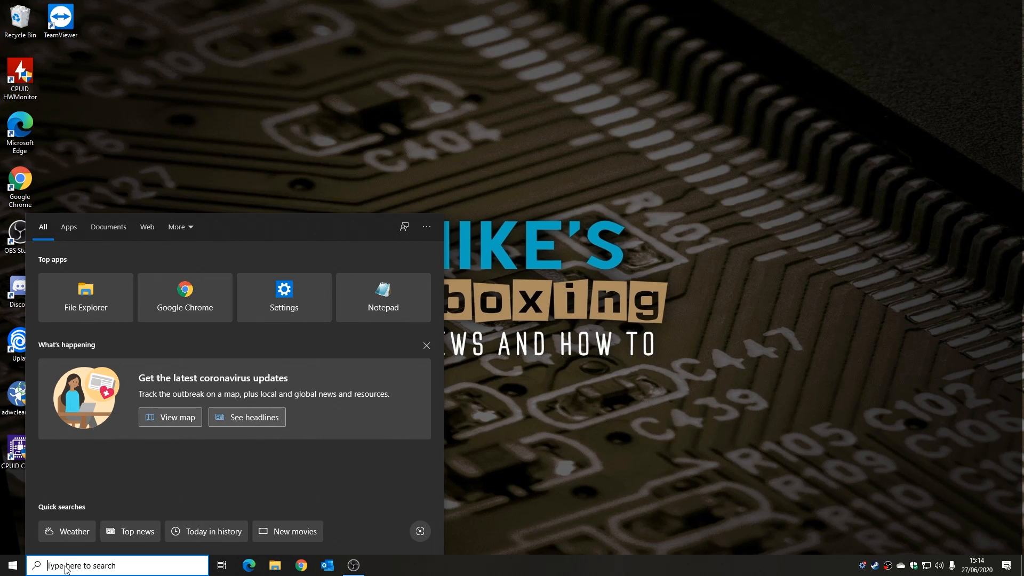
pyautogui.write('gped')
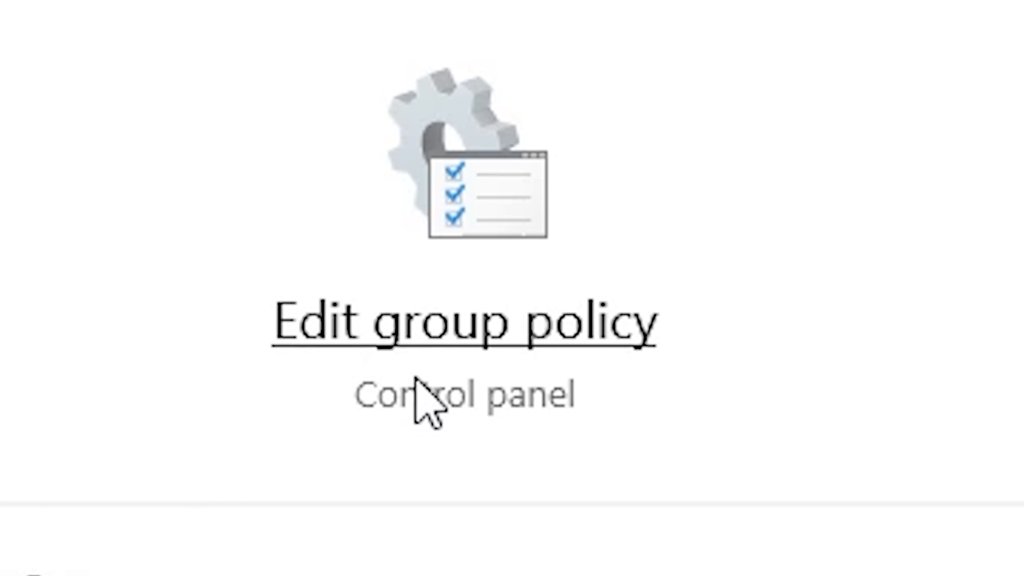
pyautogui.click(455, 341)
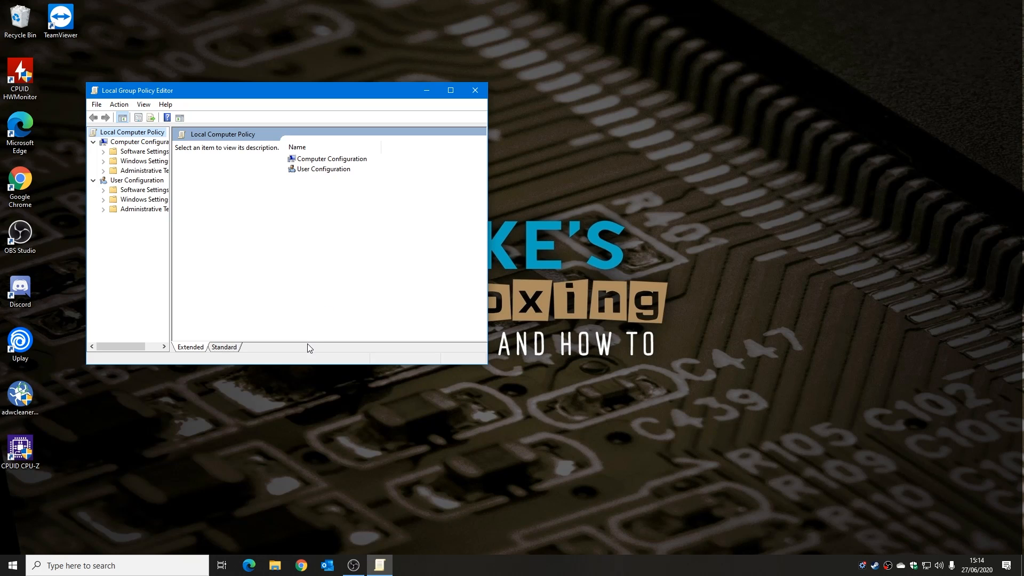
pyautogui.moveTo(308, 367); pyautogui.dragTo(314, 456)
pyautogui.moveTo(492, 287); pyautogui.dragTo(776, 288)
pyautogui.moveTo(171, 236); pyautogui.dragTo(258, 240)
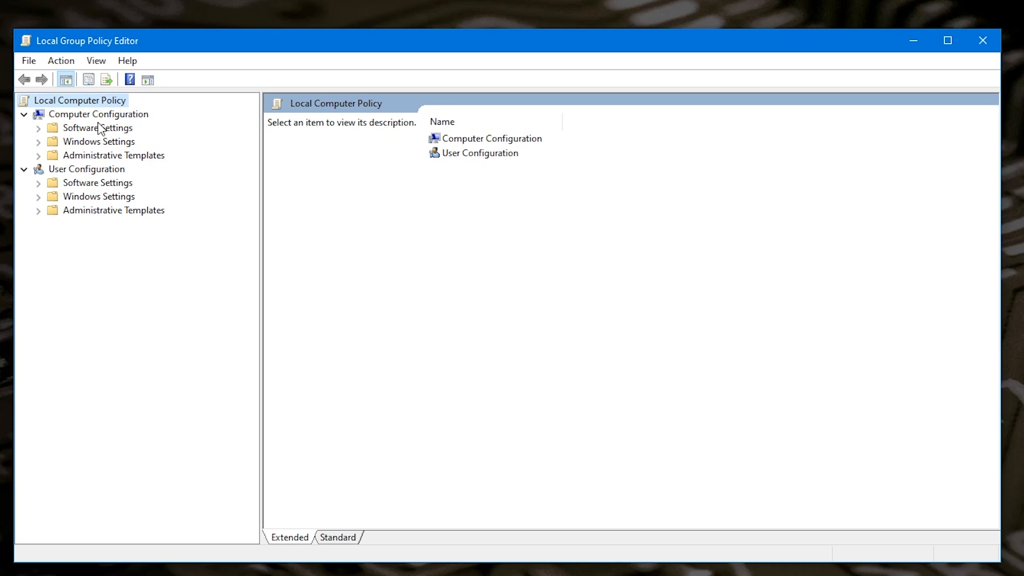
# - Open the Windows Update for Business policies under Computer Configuration > Administrative Templates > Windows Components > Windows Update
pyautogui.click(98, 115)
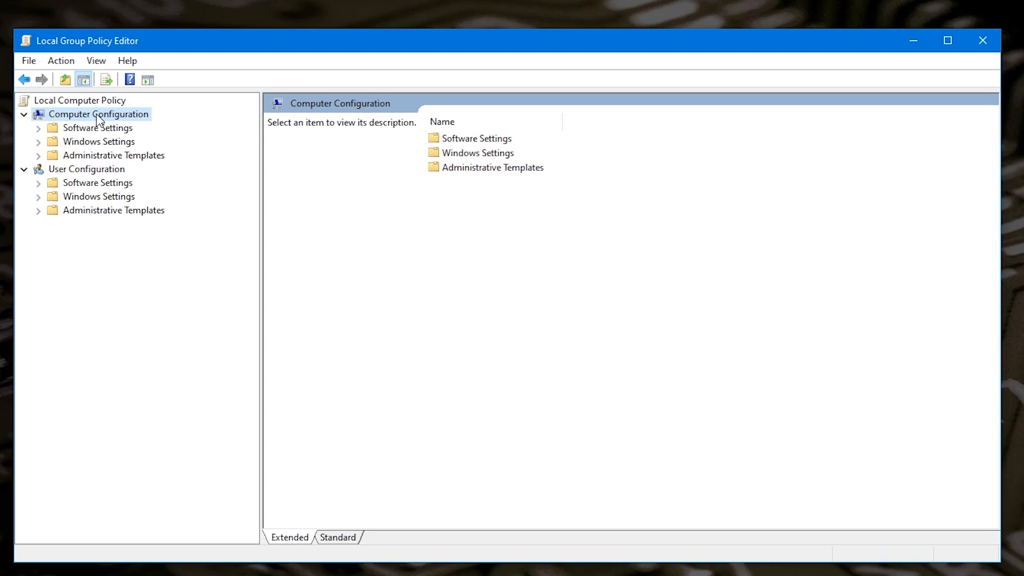
pyautogui.click(80, 156)
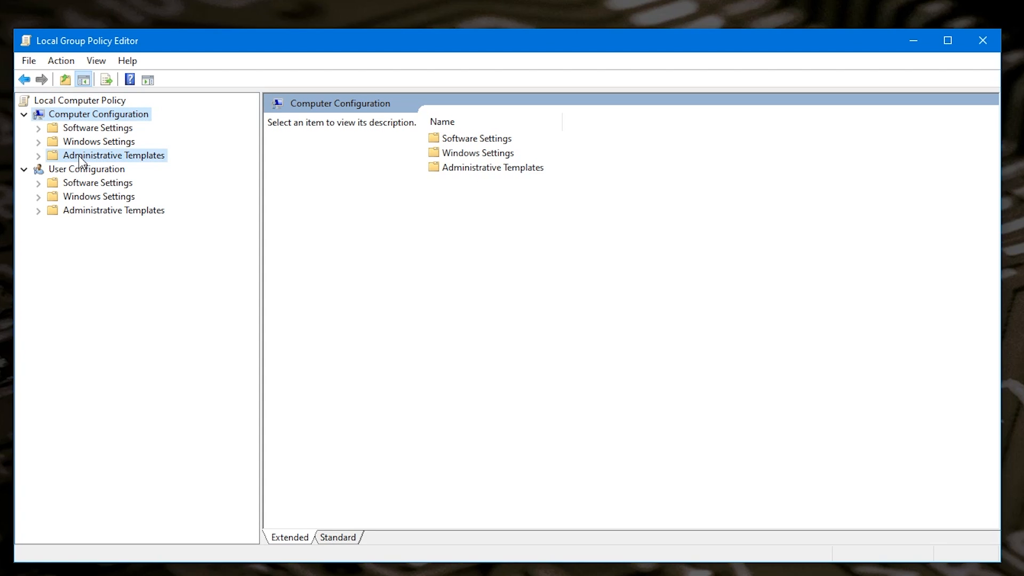
pyautogui.click(39, 156)
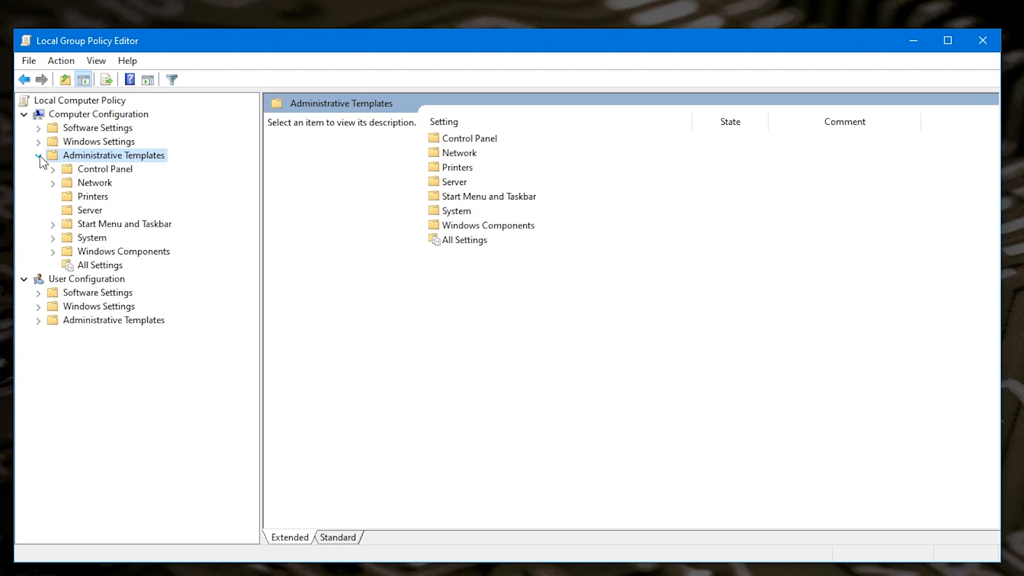
pyautogui.click(52, 252)
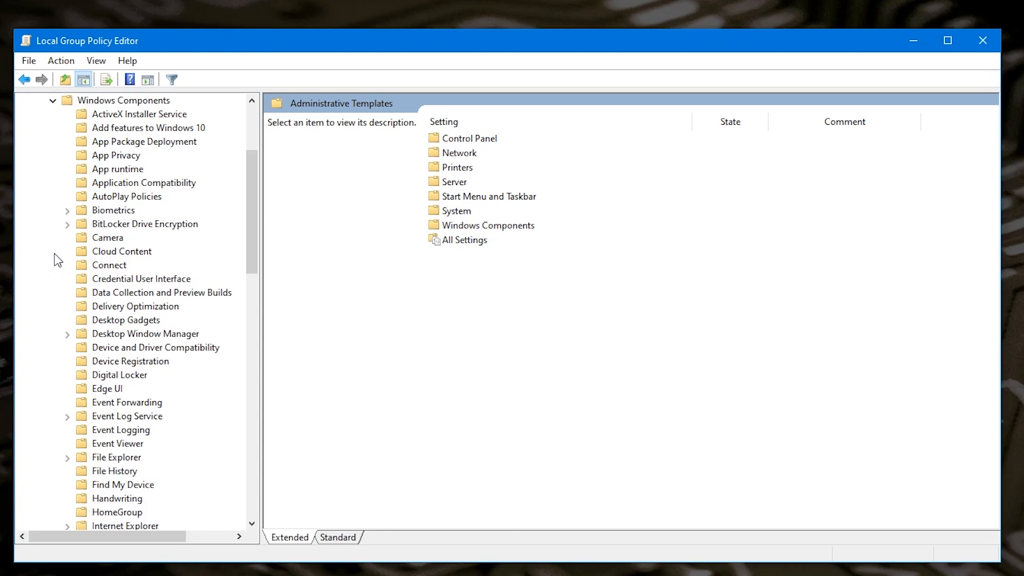
pyautogui.scroll(-14, 149, 310)
pyautogui.scroll(-6, 158, 317)
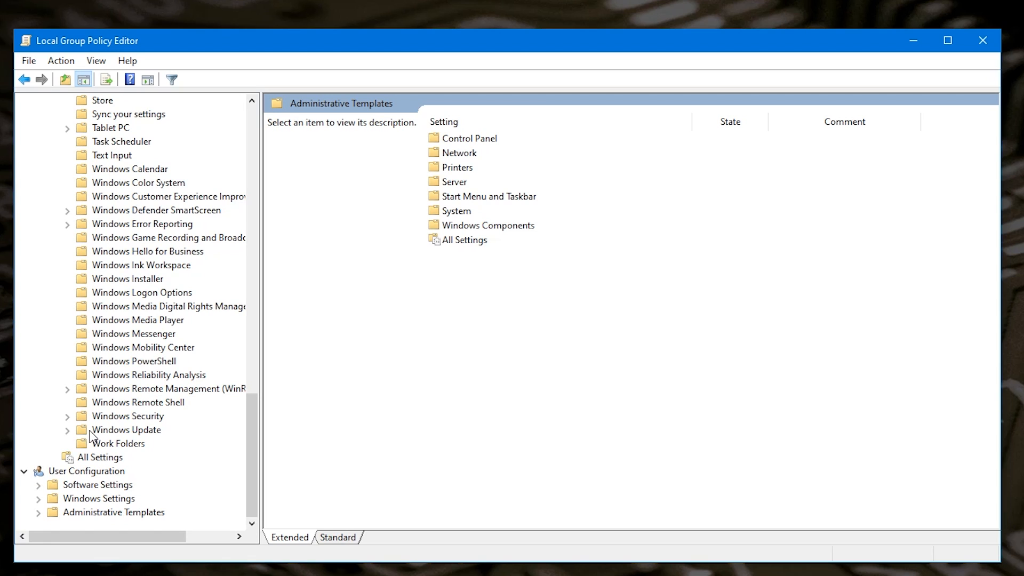
pyautogui.click(67, 431)
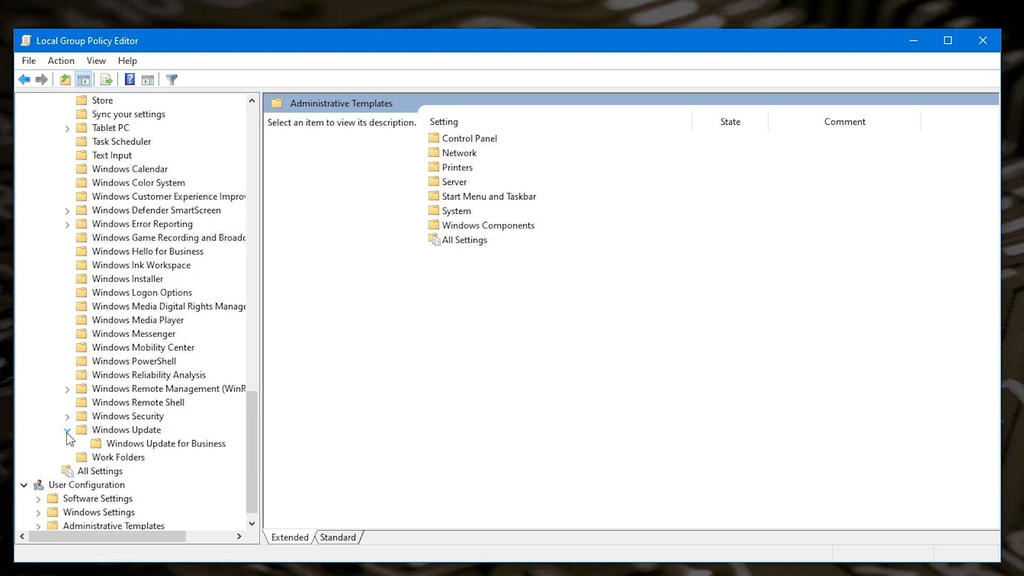
pyautogui.click(136, 447)
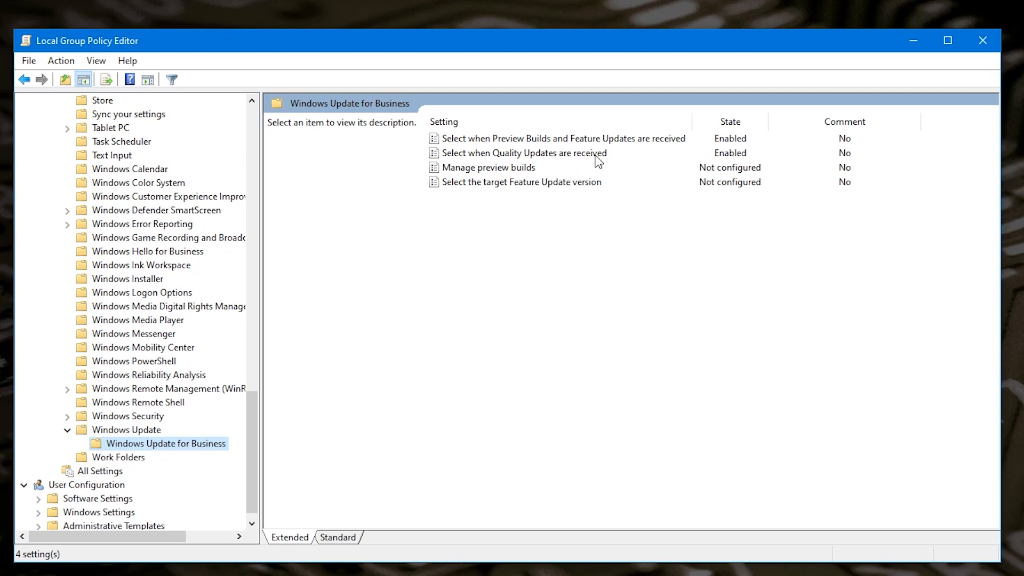
# - Set the policy "Select when Preview Builds and Feature Updates are received" to Not Configured and apply it
pyautogui.doubleClick(722, 139)
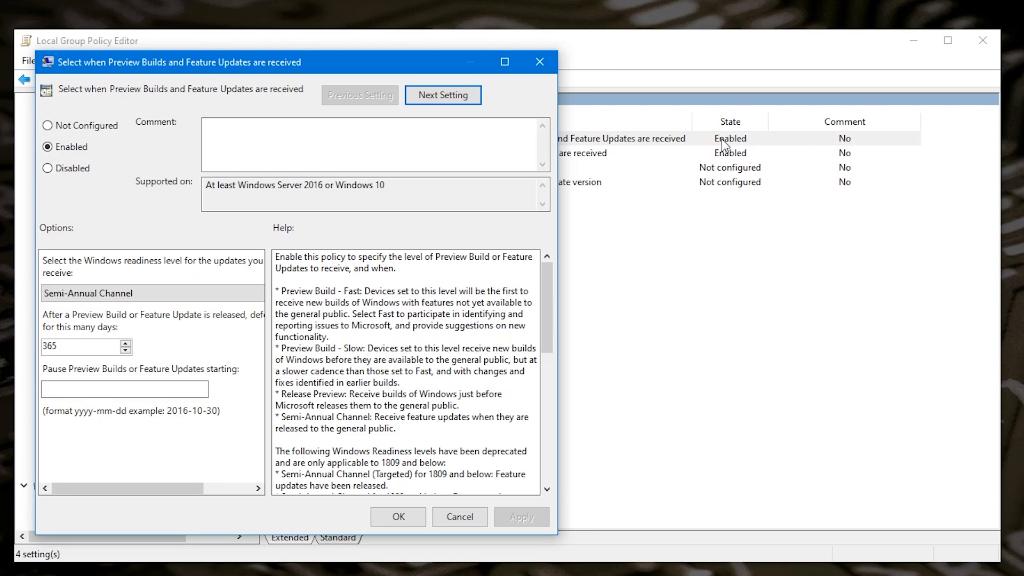
pyautogui.moveTo(385, 60); pyautogui.dragTo(456, 49)
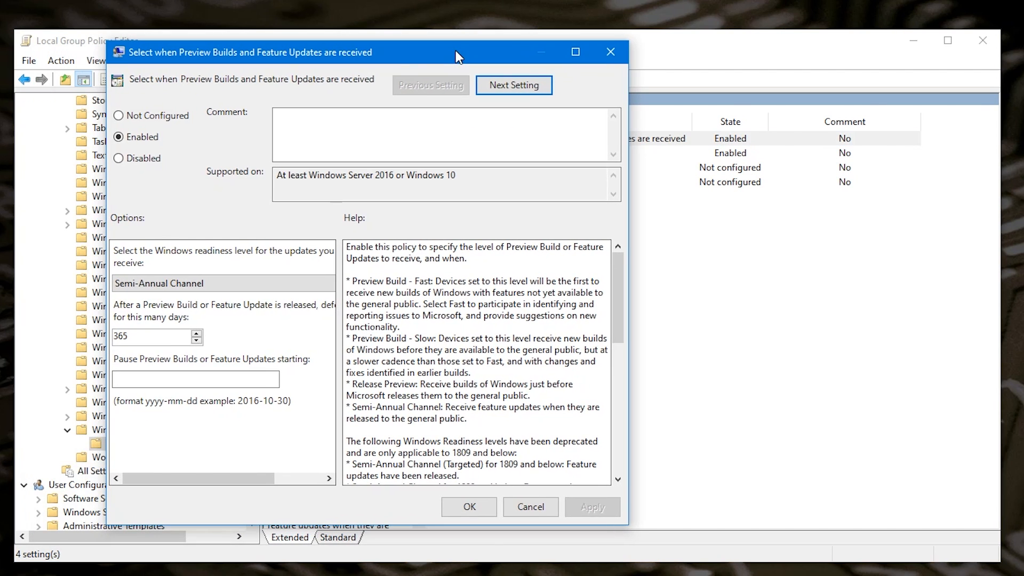
pyautogui.click(119, 115)
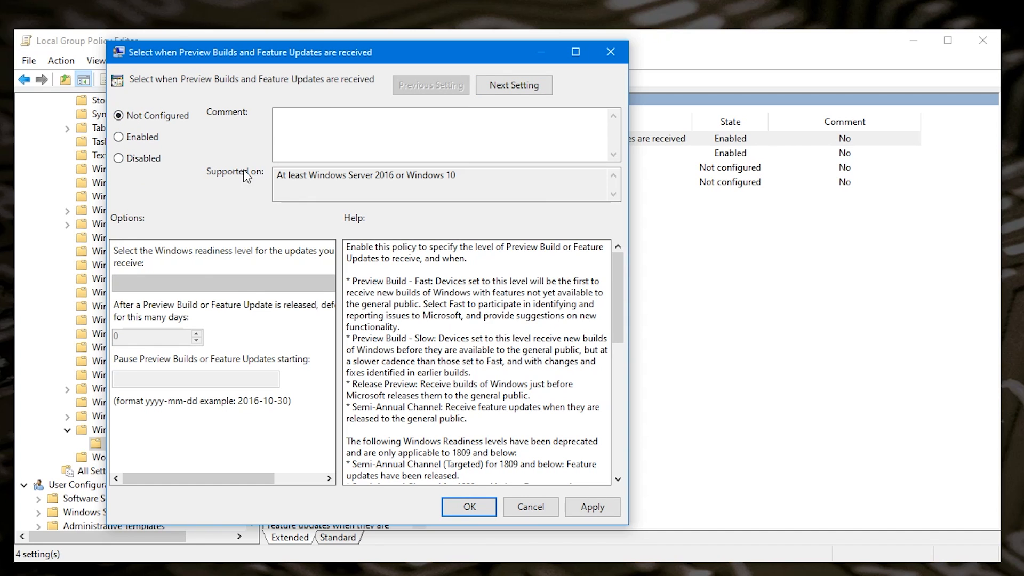
pyautogui.click(579, 504)
pyautogui.click(483, 507)
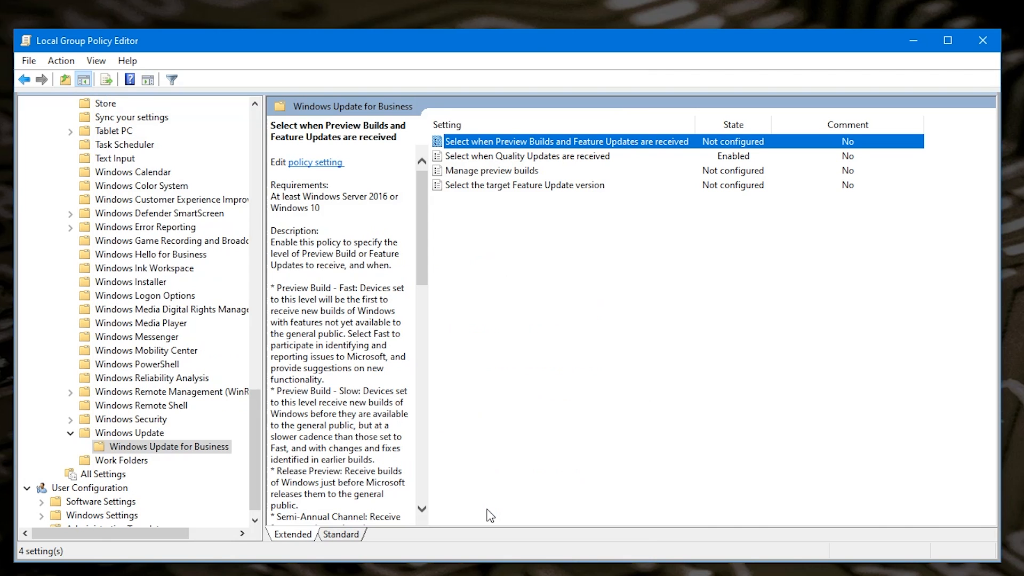
# - Set the policy "Select when Quality Updates are received" to Not Configured and apply it
pyautogui.doubleClick(725, 156)
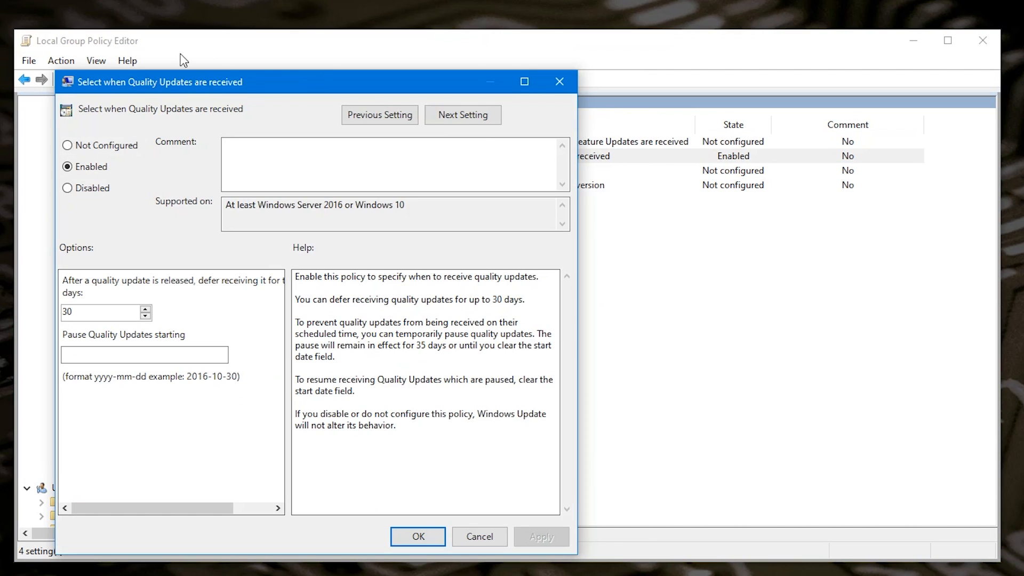
pyautogui.click(85, 147)
pyautogui.click(522, 534)
pyautogui.click(418, 536)
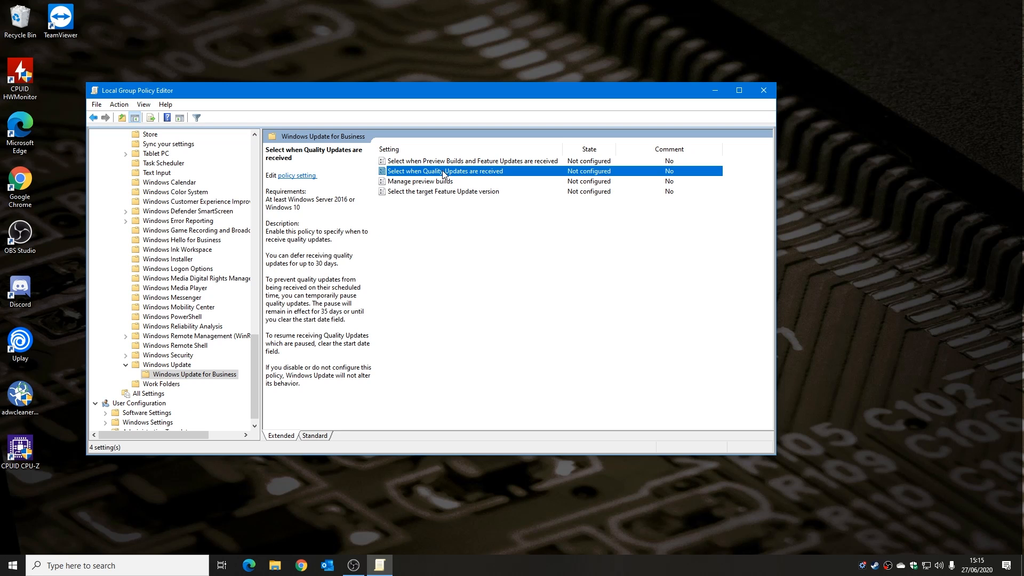
# - Switch to Windows Settings and open the Advanced options of Windows Update under Update & Security
pyautogui.click(11, 565)
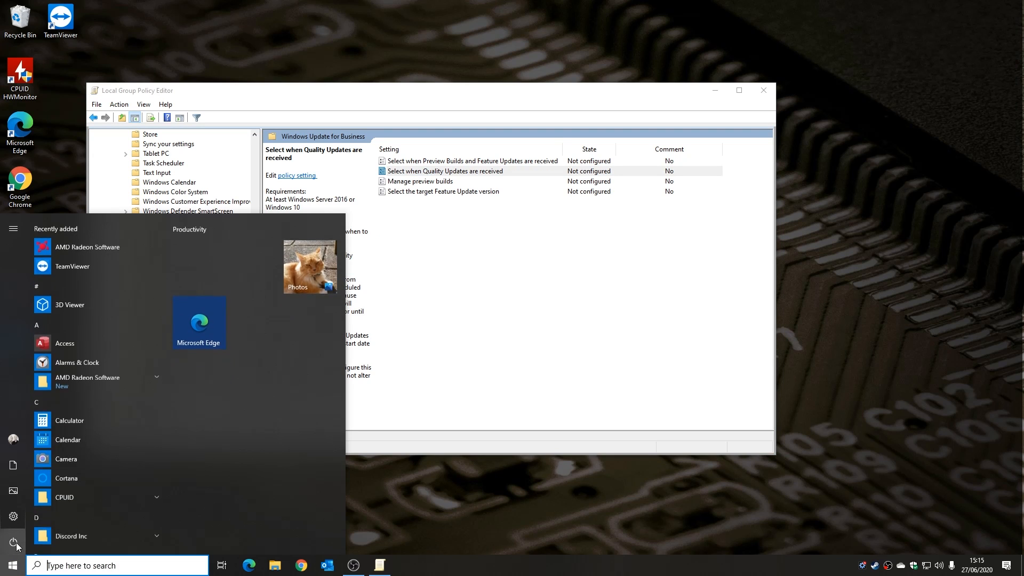
pyautogui.click(18, 520)
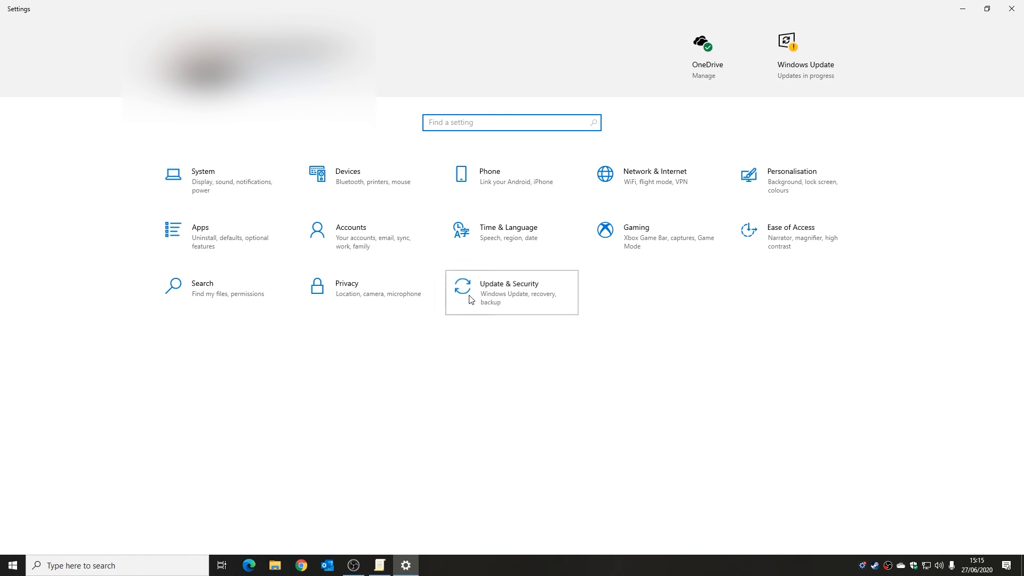
pyautogui.click(469, 297)
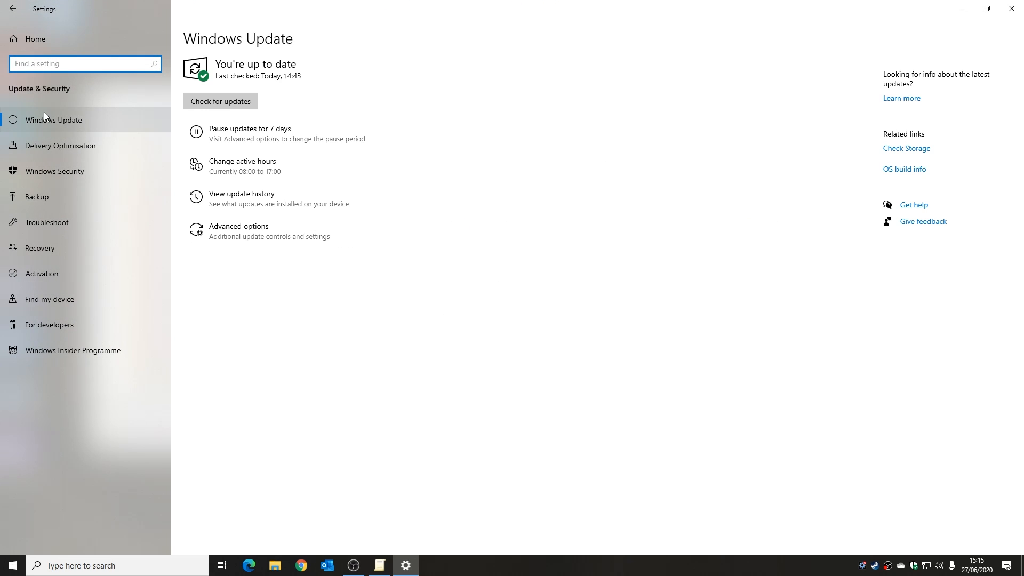
pyautogui.click(246, 232)
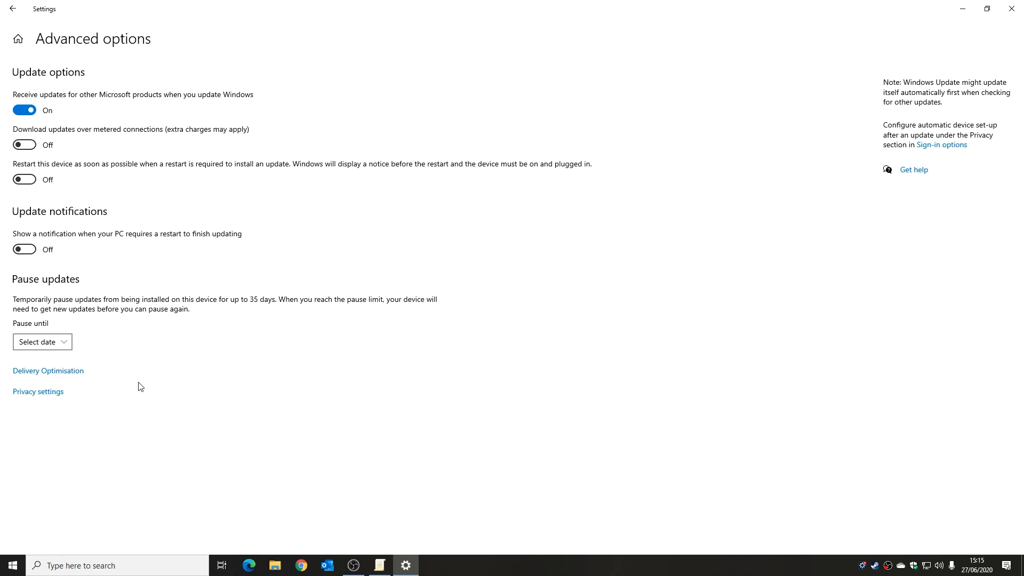
# - Examine the dates offered for pausing updates without choosing one, and close Settings
pyautogui.click(67, 346)
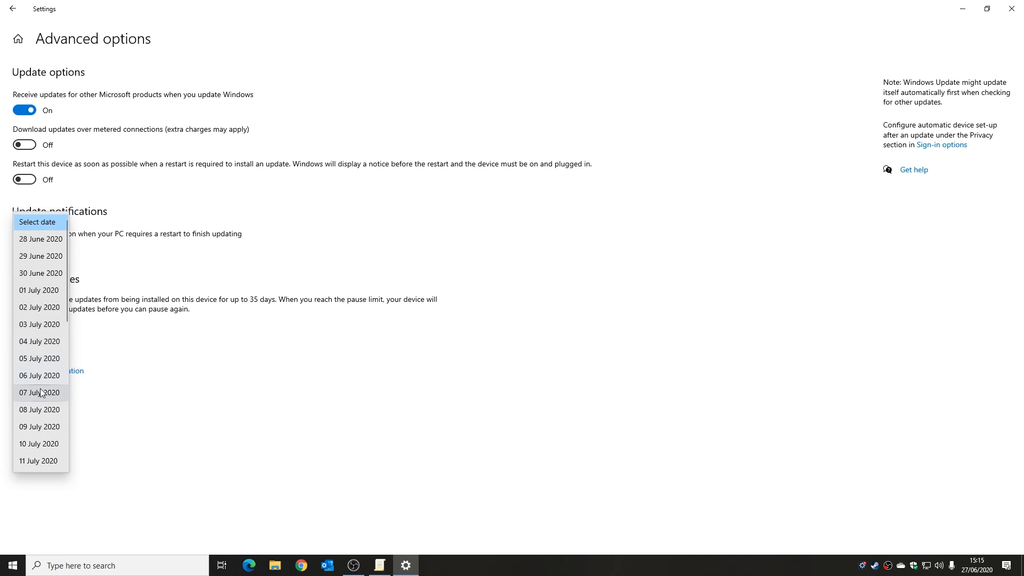
pyautogui.scroll(-7, 40, 389)
pyautogui.scroll(7, 42, 414)
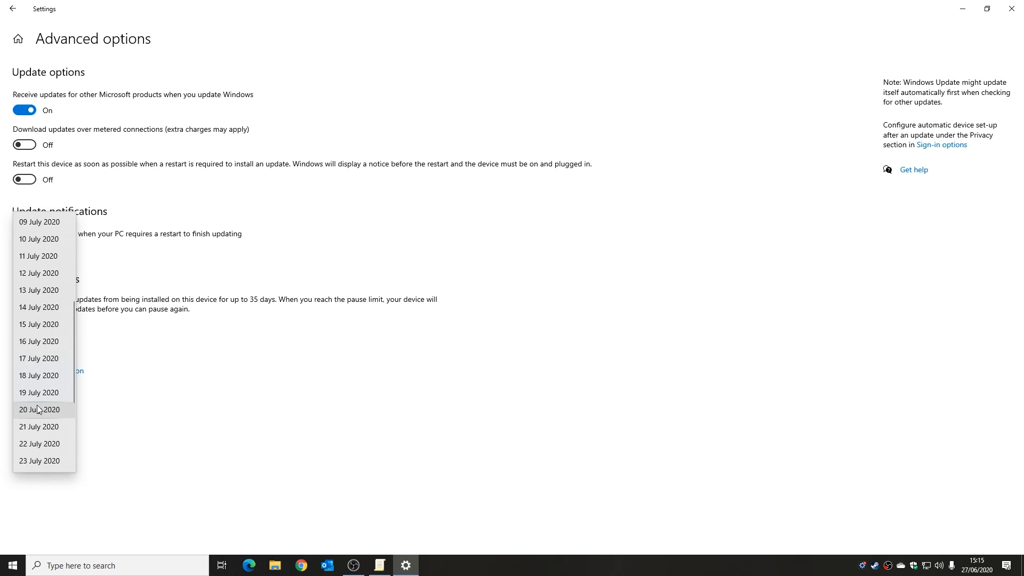
pyautogui.scroll(-4, 40, 416)
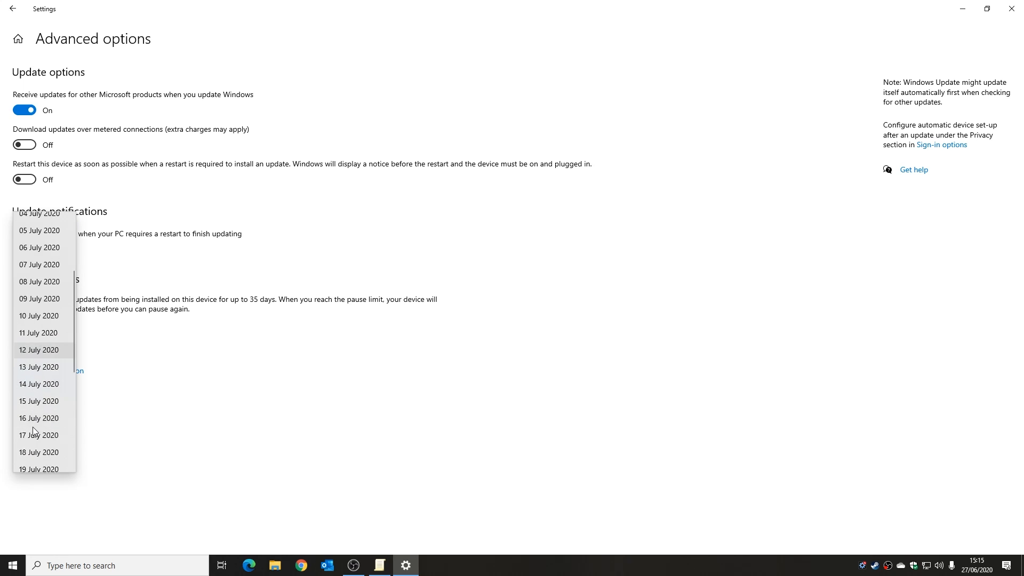
pyautogui.click(269, 457)
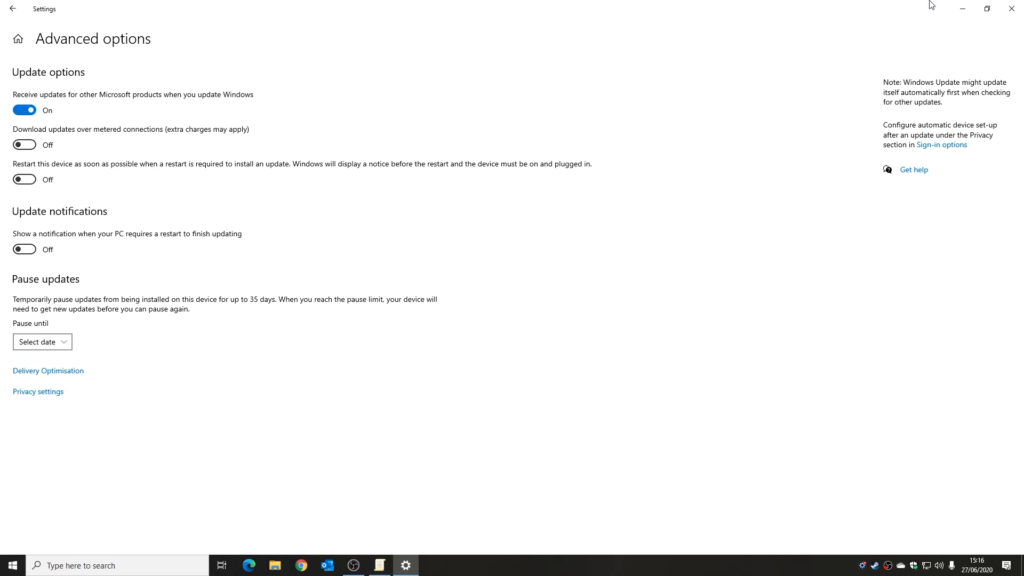
pyautogui.click(1011, 8)
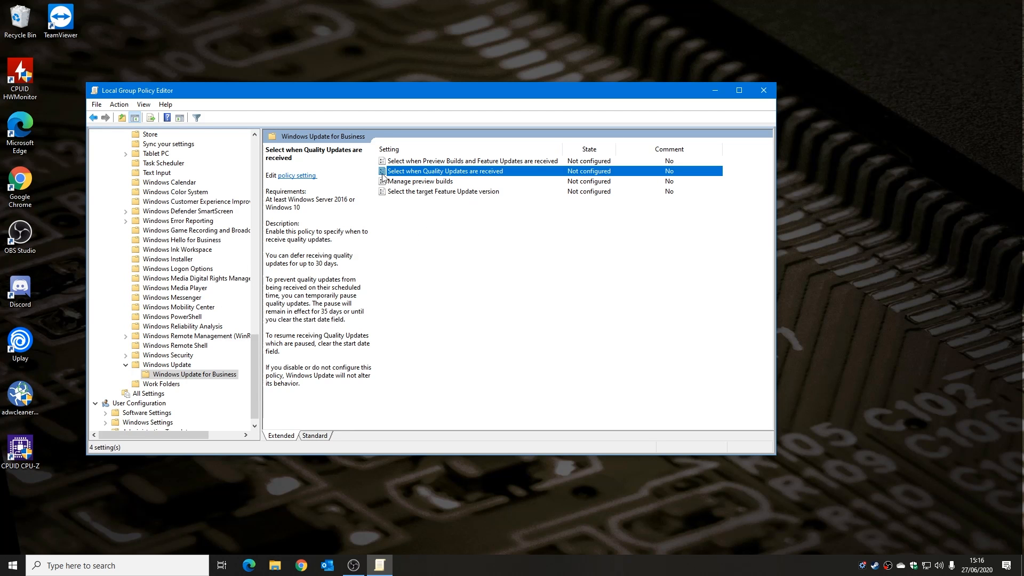
# - Enable the policy "Select when Quality Updates are received" with a deferral of 30 days and apply it
pyautogui.doubleClick(419, 172)
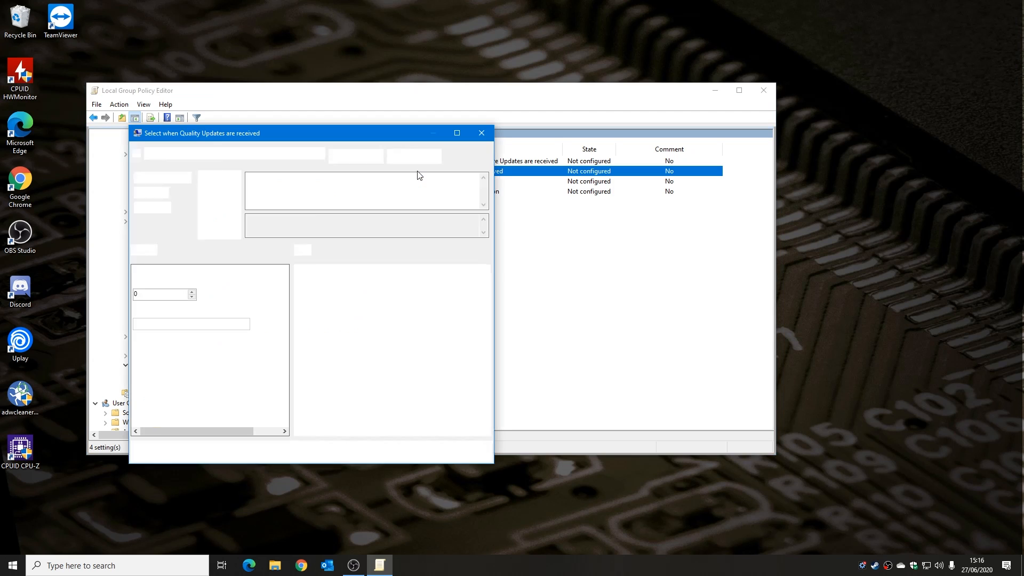
pyautogui.click(141, 194)
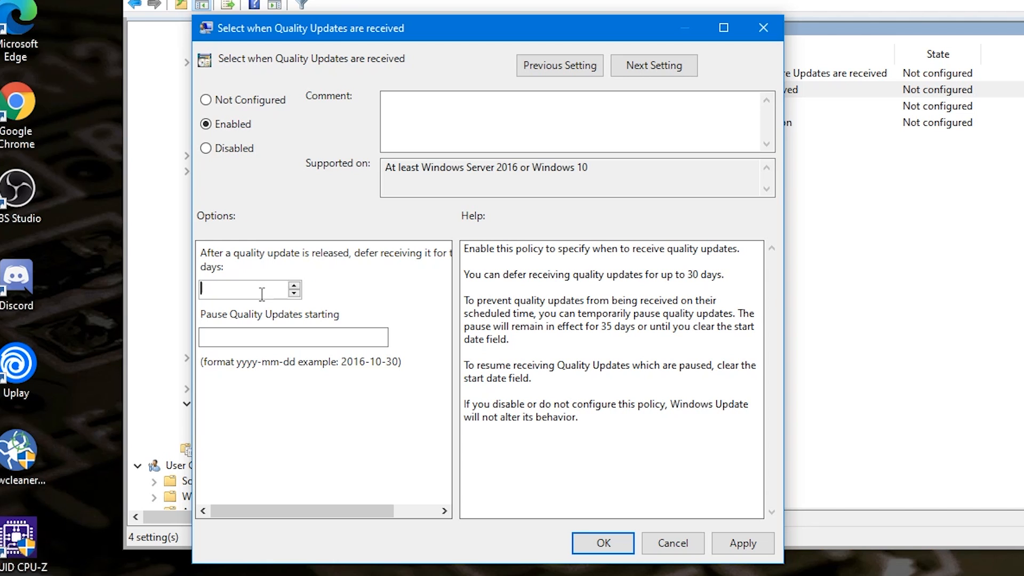
pyautogui.write('30')
pyautogui.click(739, 548)
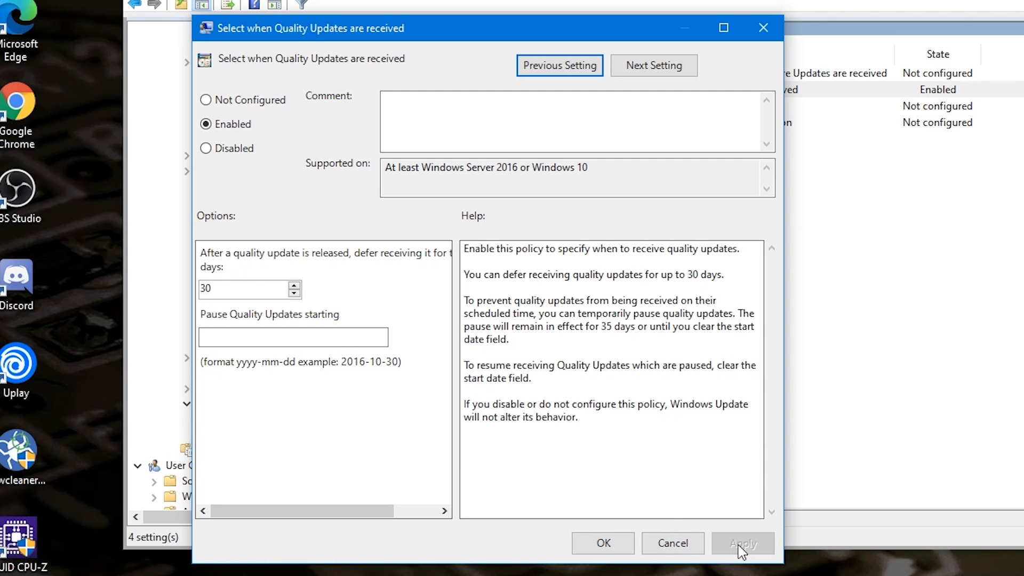
pyautogui.click(604, 546)
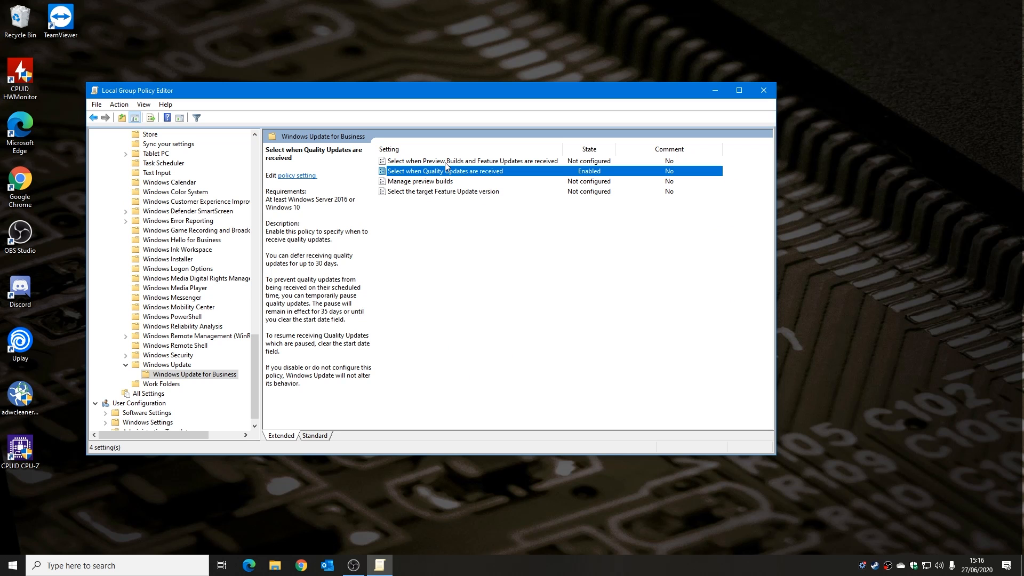
# - Enable the policy "Select when Preview Builds and Feature Updates are received" with the Windows readiness level Semi-Annual Channel
pyautogui.doubleClick(445, 162)
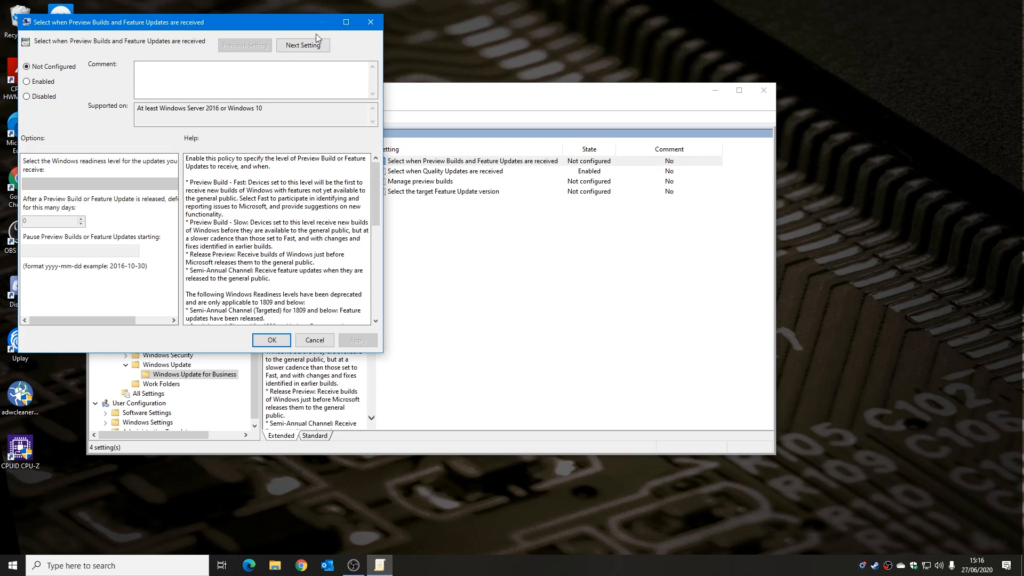
pyautogui.click(345, 21)
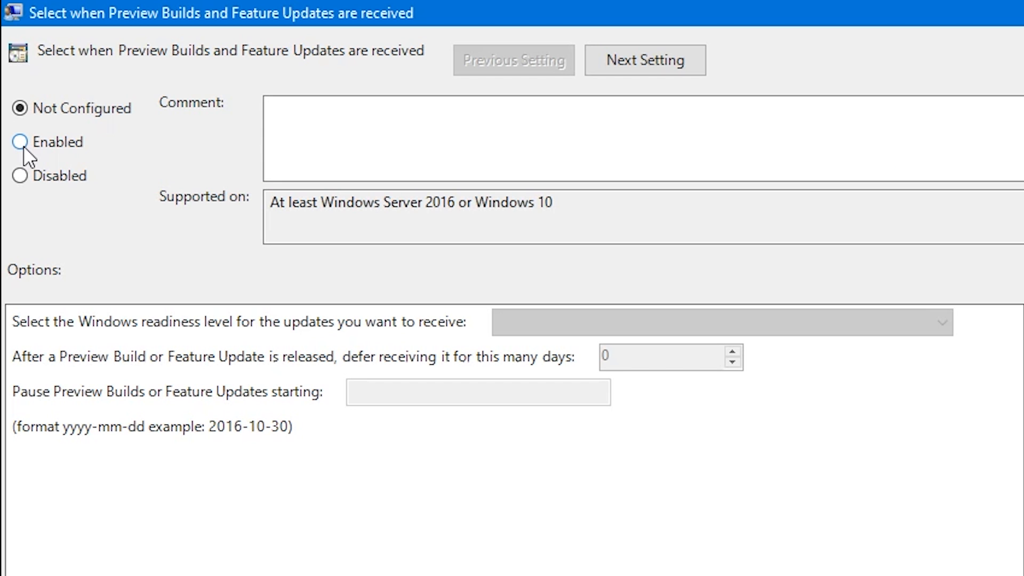
pyautogui.click(10, 67)
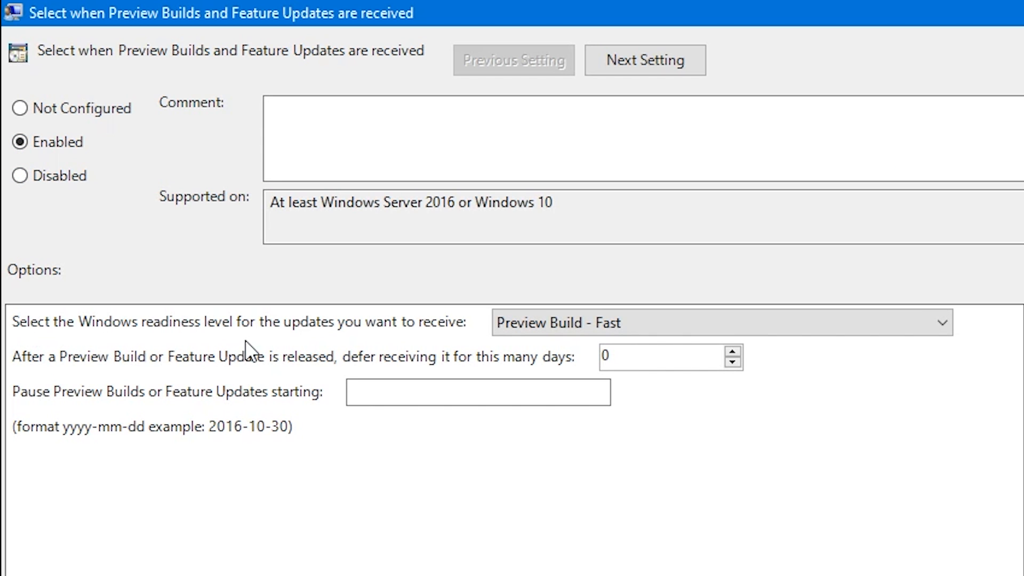
pyautogui.click(546, 330)
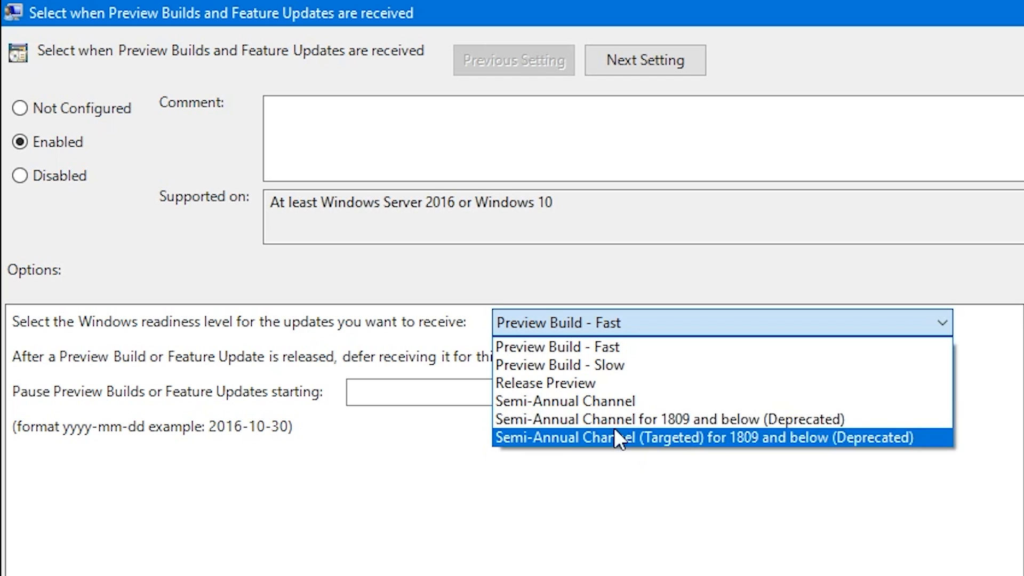
pyautogui.click(564, 405)
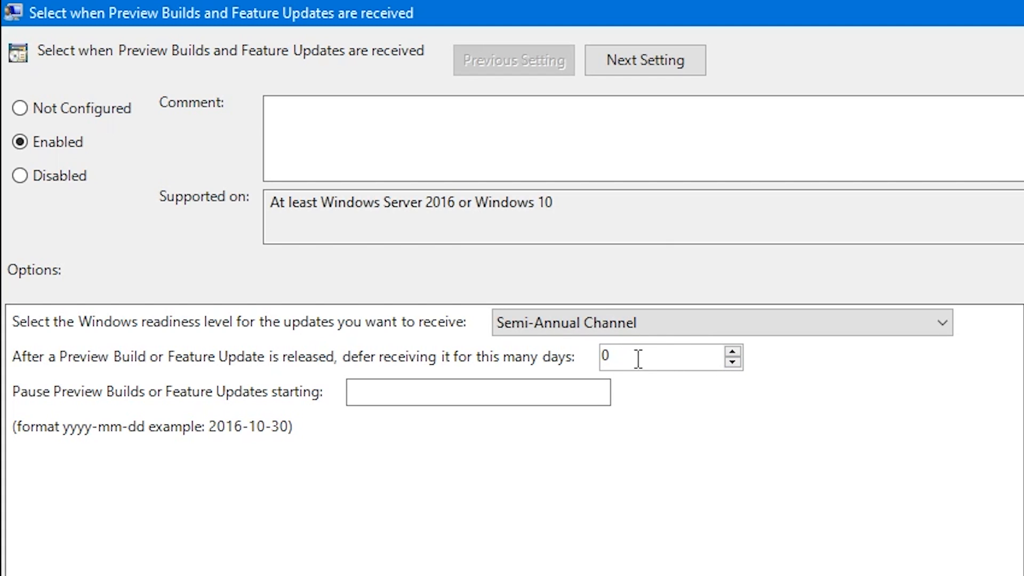
# - Enter a feature update deferral of 365 days, replace it with 30 days, and confirm the policy
pyautogui.press('BackSpace')
pyautogui.write('365')
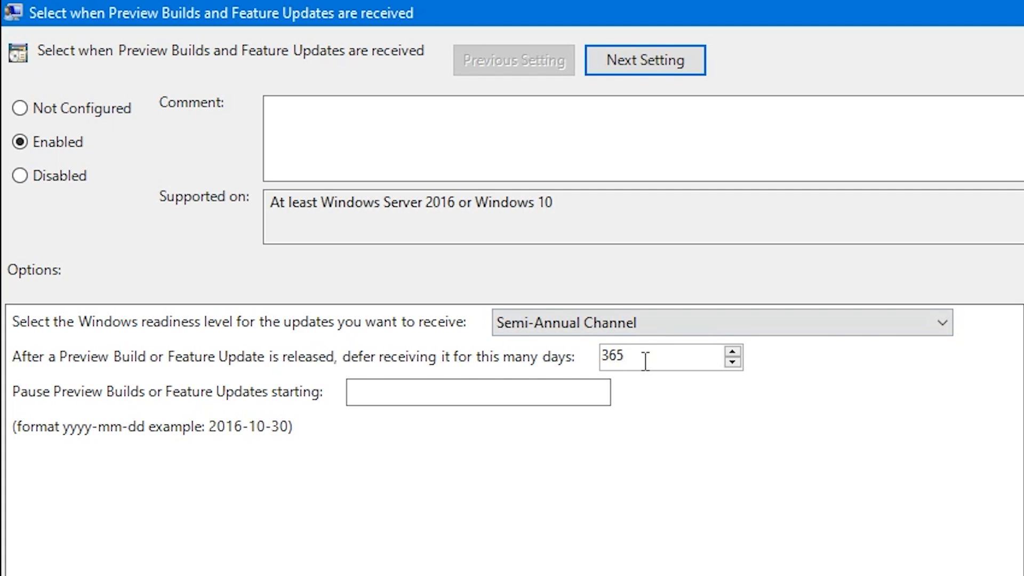
pyautogui.moveTo(647, 359); pyautogui.dragTo(592, 356)
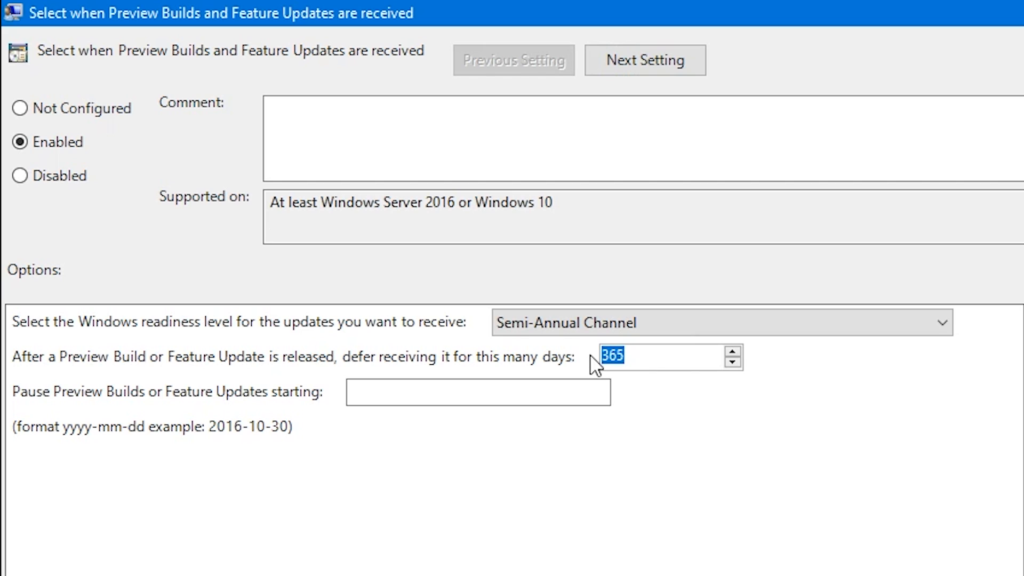
pyautogui.press('BackSpace')
pyautogui.write('30')
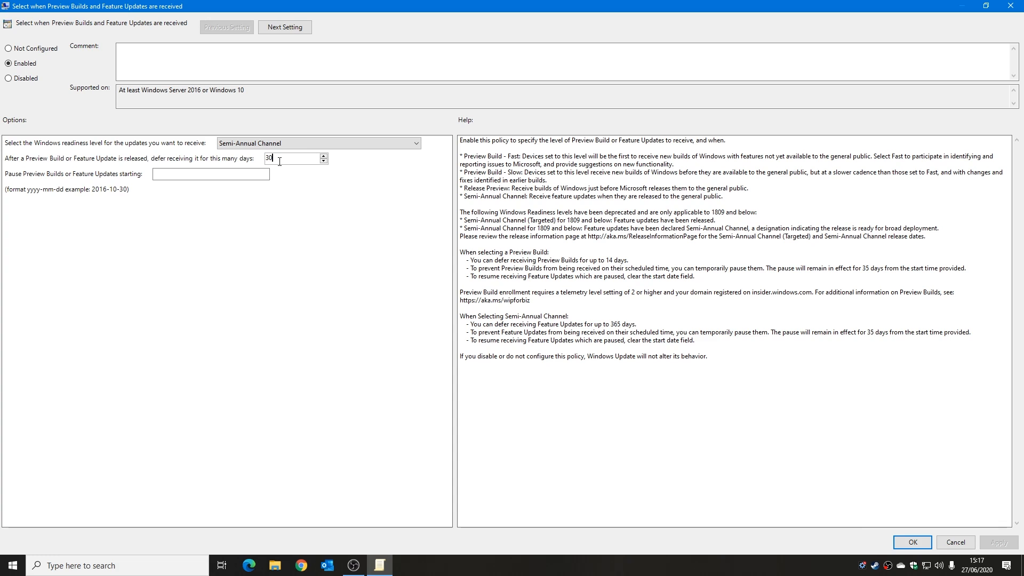
pyautogui.click(911, 542)
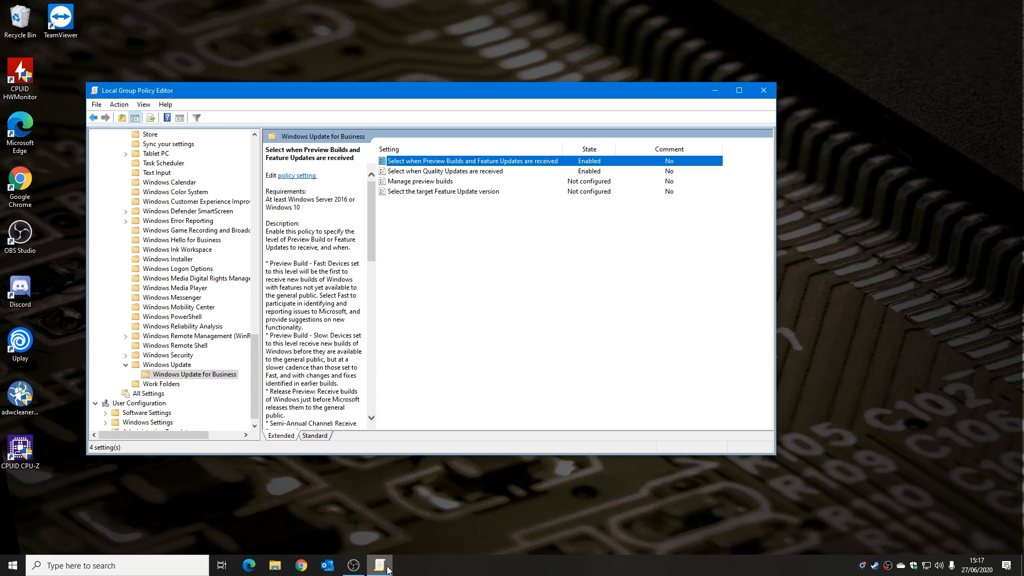
# - Switch to Windows Settings and open the Windows Update page under Update & Security
pyautogui.click(12, 566)
pyautogui.click(10, 521)
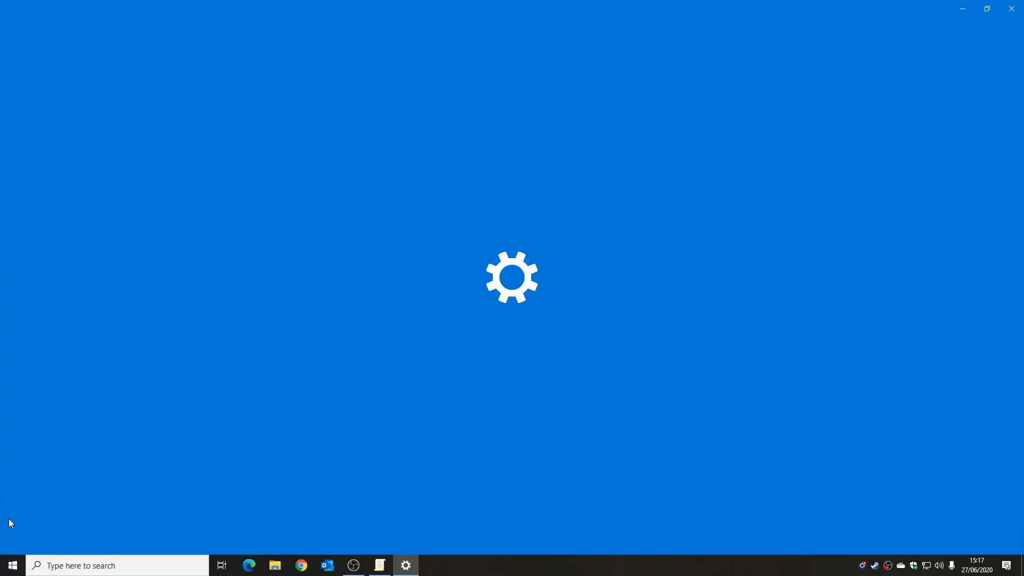
pyautogui.click(486, 303)
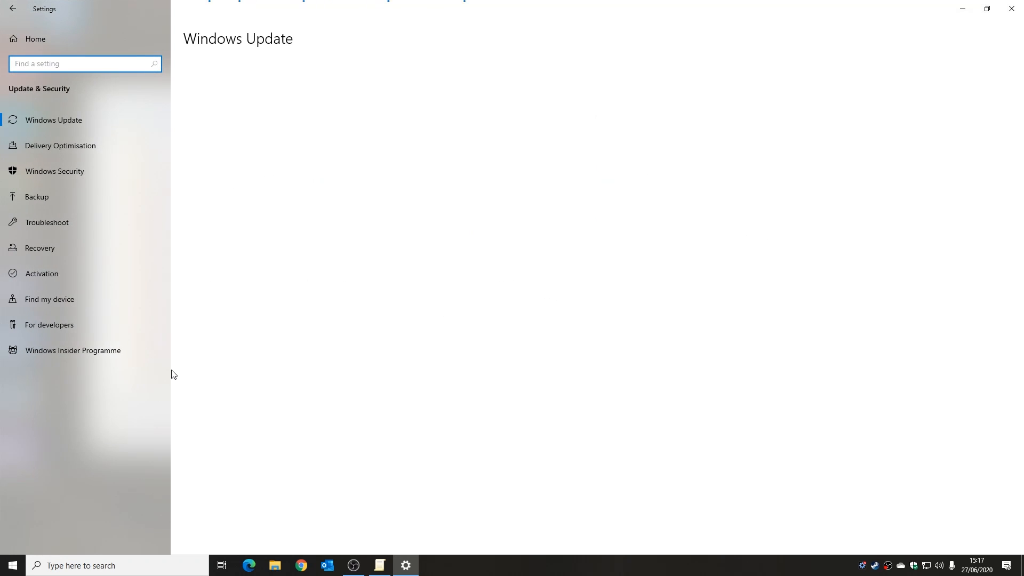